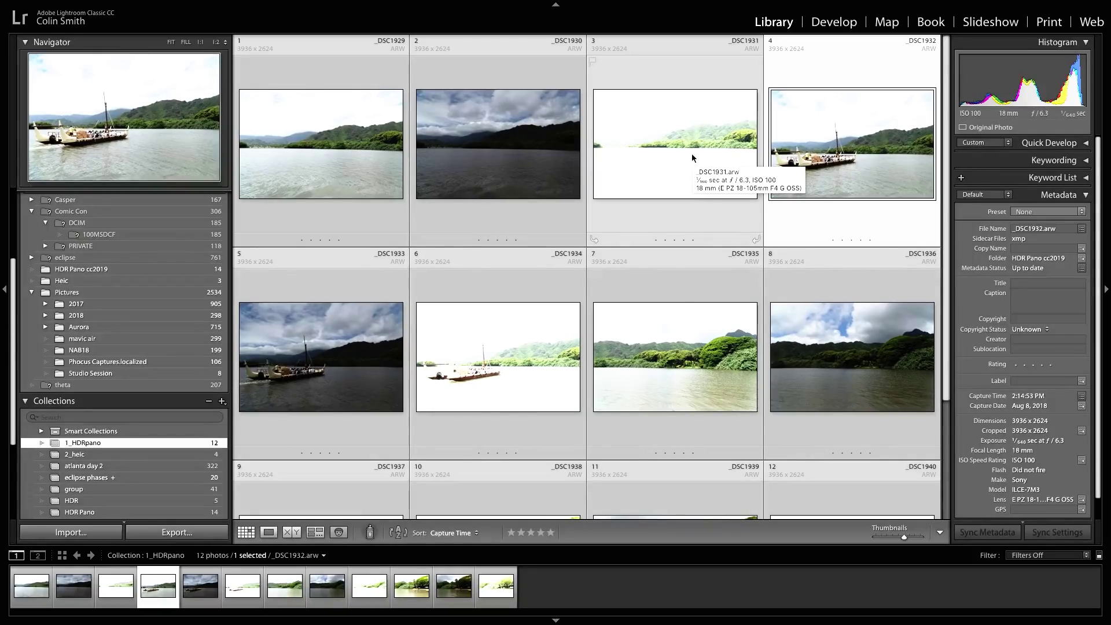
Inspect the dark exposure _DSC1930 at full size, return to the thumbnail overview and look over the bracketed photos
{"action": "double_click", "coordinate": [493, 111]}
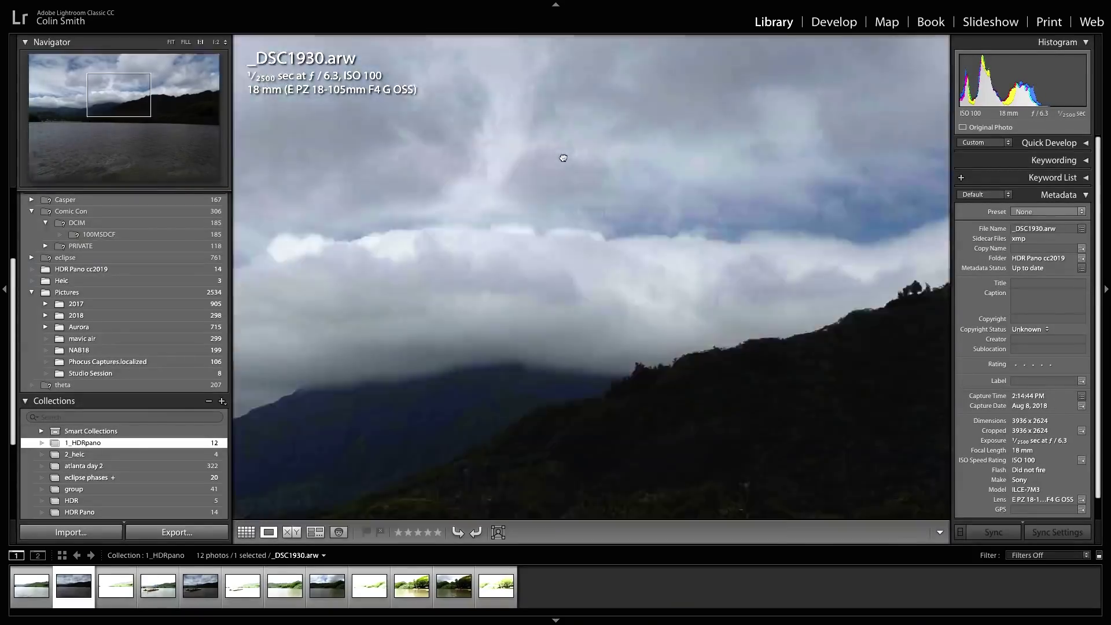
{"action": "double_click", "coordinate": [565, 157]}
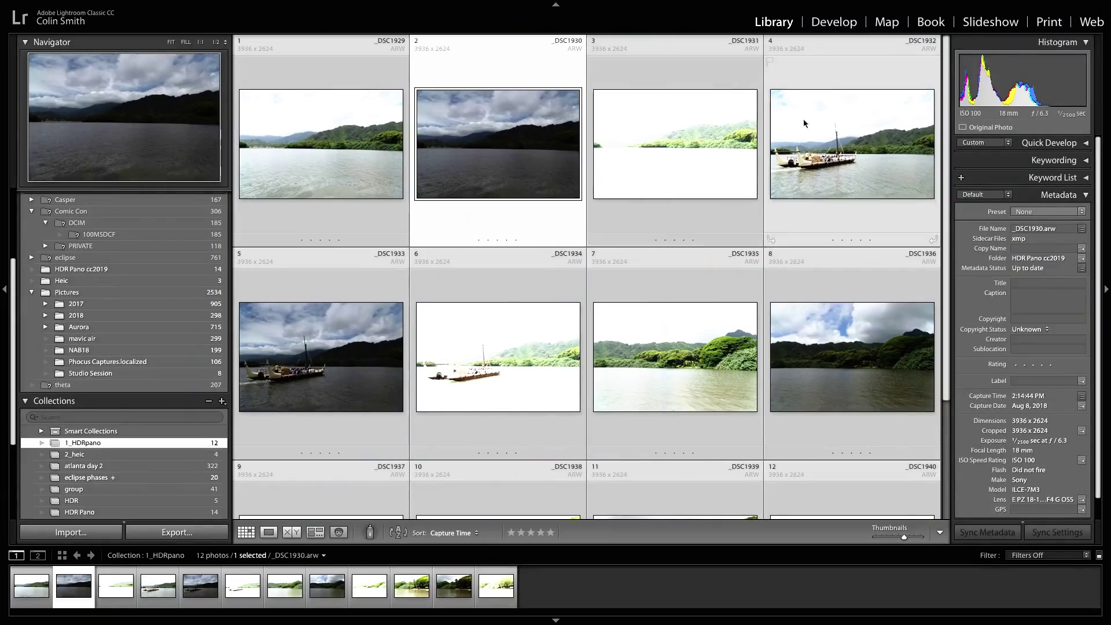
{"action": "scroll", "coordinate": [810, 128], "scroll_direction": "down", "scroll_amount": 2}
Select all 12 bracketed photos in the 1_HDRpano collection and start an HDR Panorama photo merge
{"action": "key", "text": "ctrl+a"}
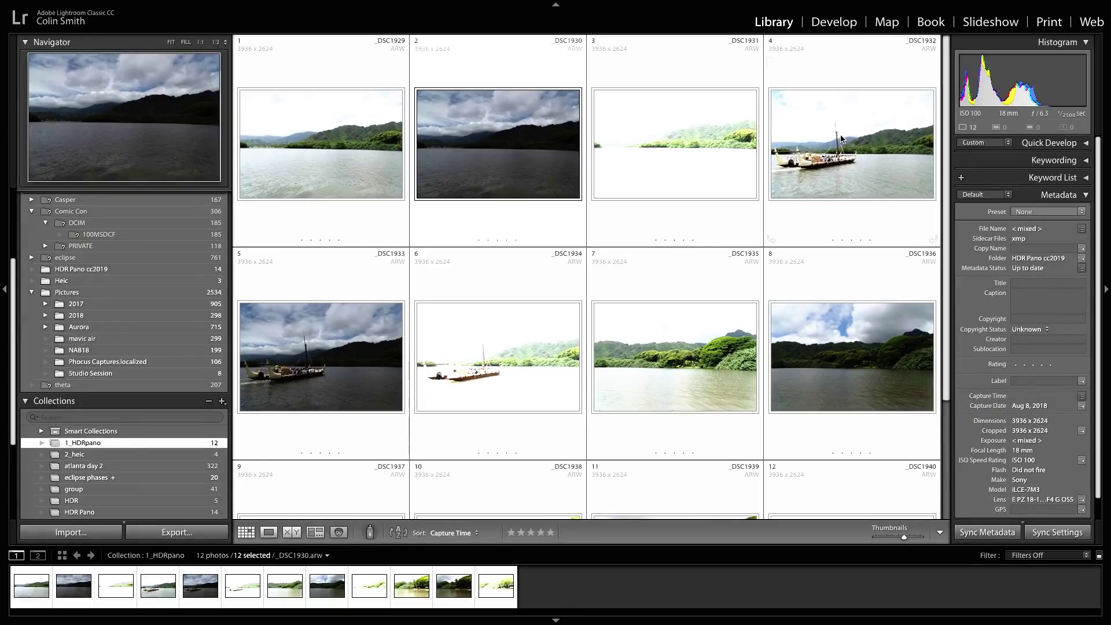
{"action": "right_click", "coordinate": [519, 145]}
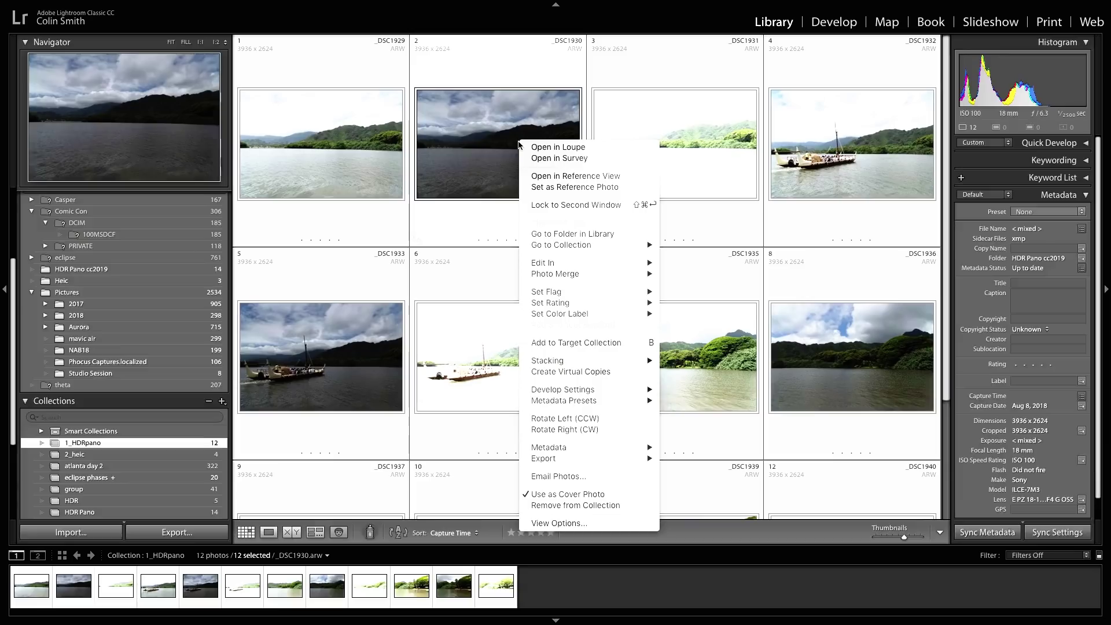
{"action": "mouse_move", "coordinate": [581, 273]}
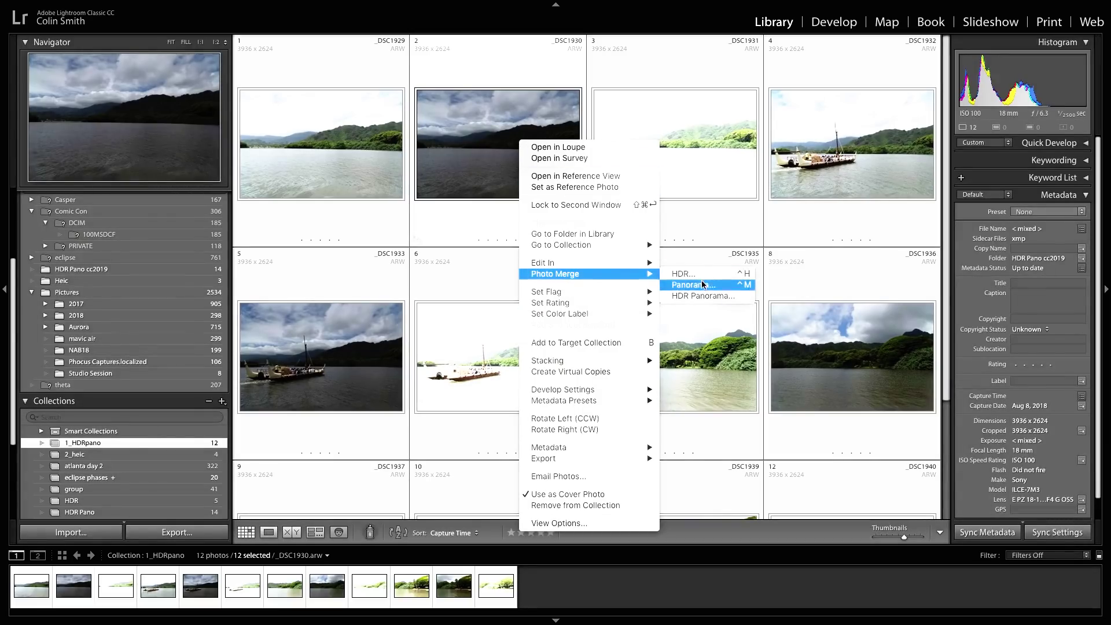
{"action": "left_click", "coordinate": [720, 297]}
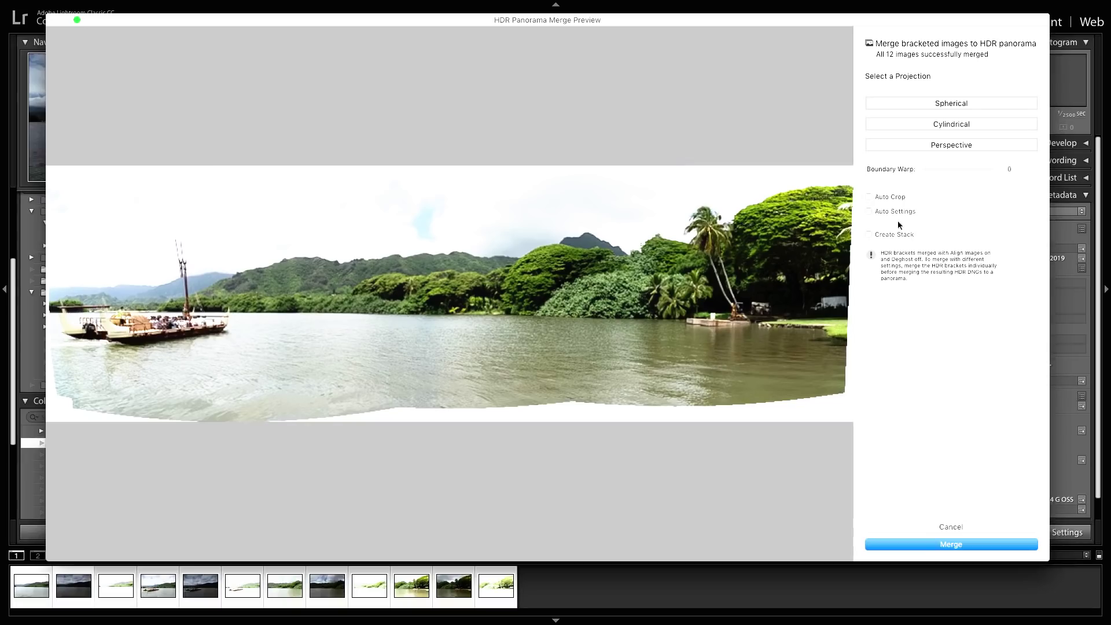
Set Boundary Warp to 100, try out Auto Crop and Auto Settings but leave both off, and merge the HDR panorama
{"action": "left_click", "coordinate": [880, 198]}
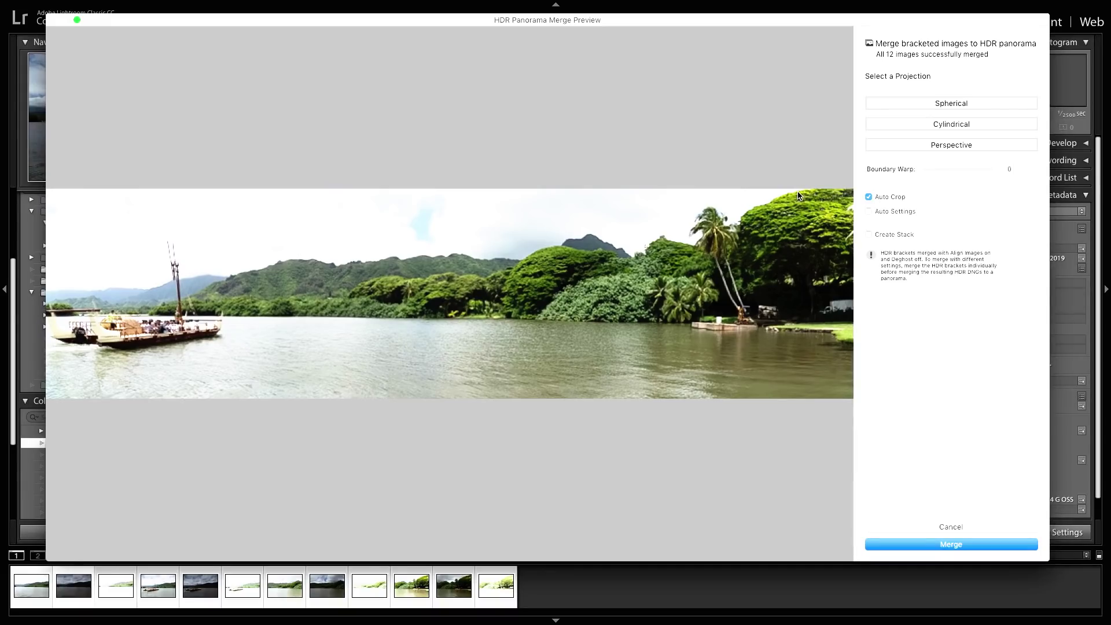
{"action": "left_click", "coordinate": [868, 197]}
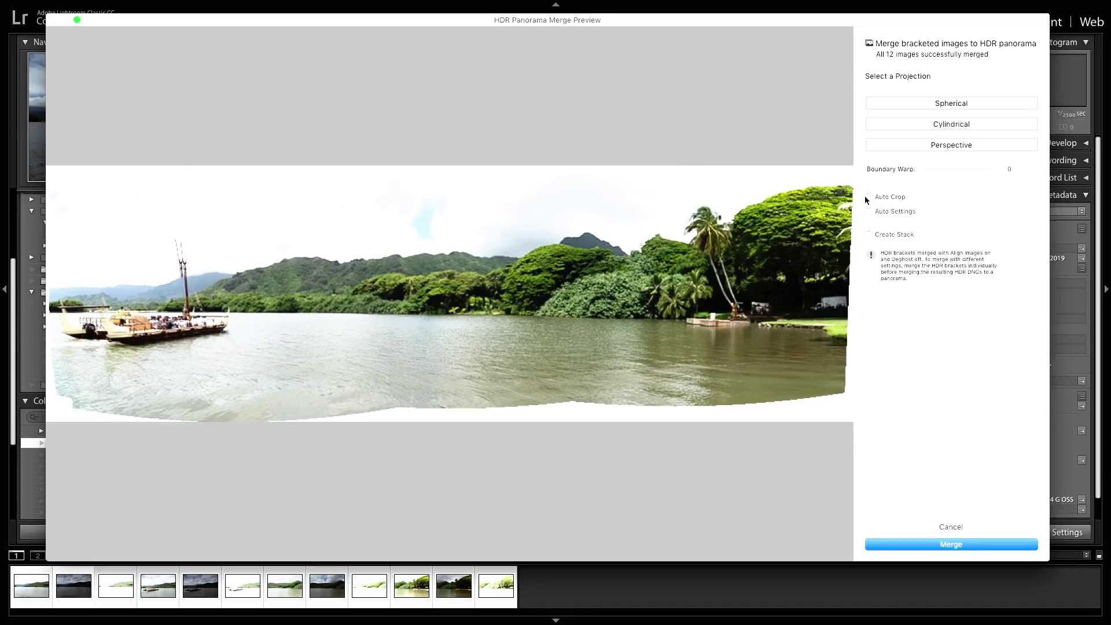
{"action": "left_click_drag", "start_coordinate": [924, 167], "coordinate": [1001, 168]}
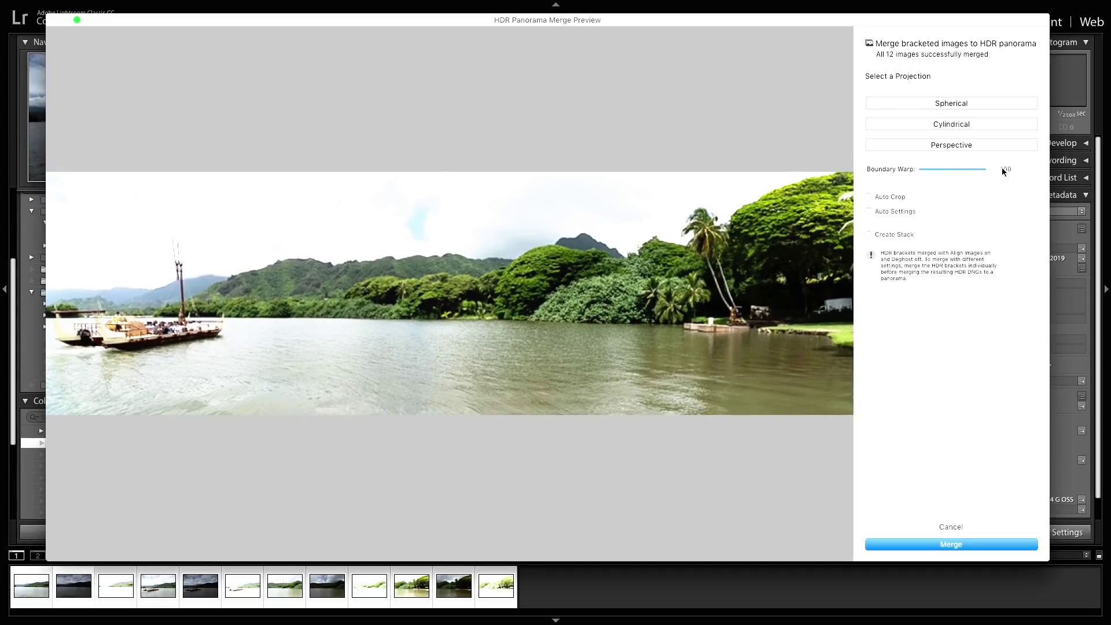
{"action": "left_click", "coordinate": [900, 212]}
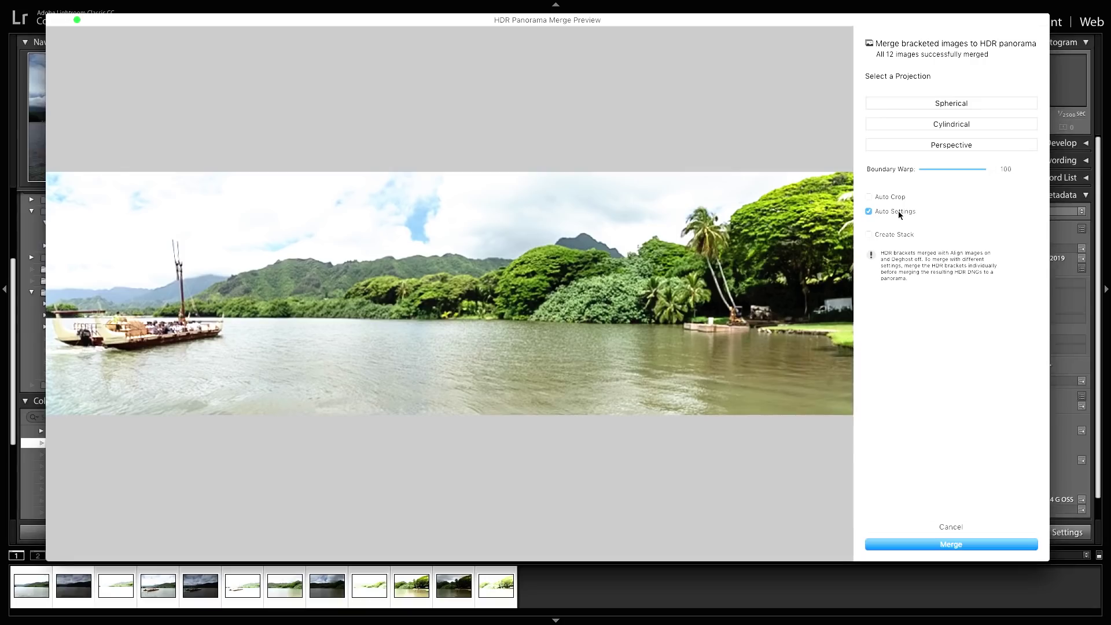
{"action": "left_click", "coordinate": [898, 211]}
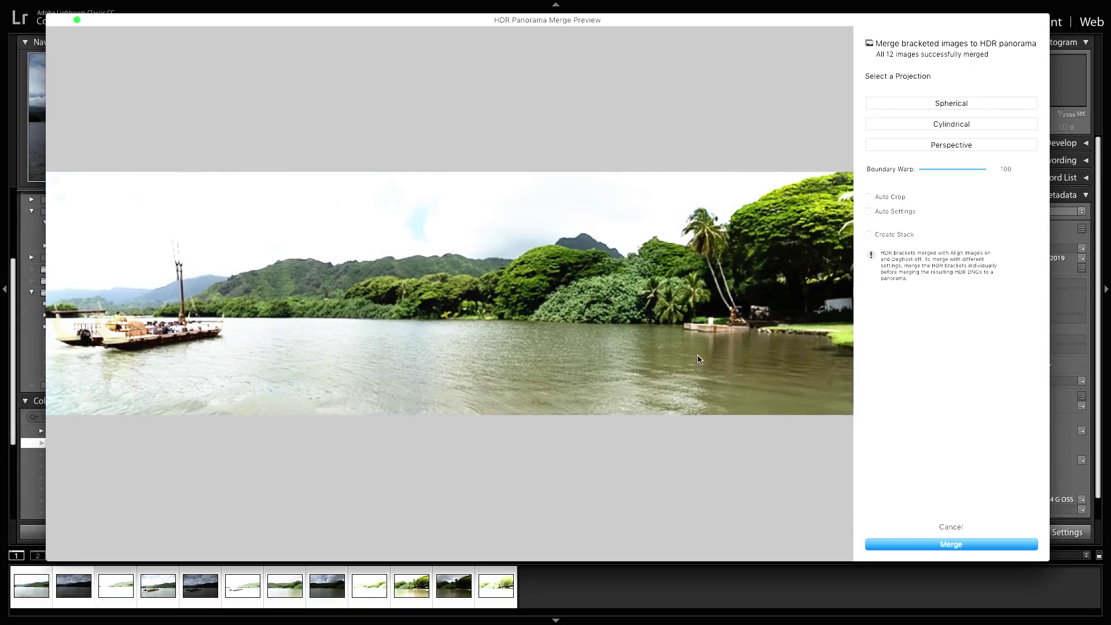
{"action": "left_click", "coordinate": [958, 544]}
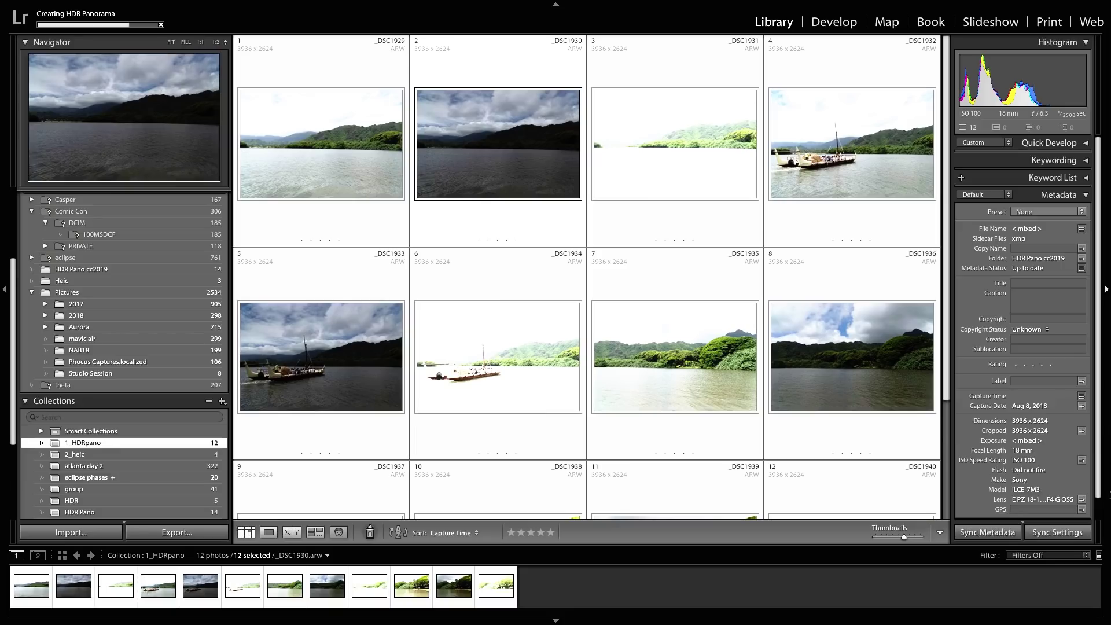
Open the merged file _DSC1930-HDR-Pano-2 in Develop and hide the presets and history area to enlarge the image
{"action": "scroll", "coordinate": [949, 385], "scroll_direction": "down", "scroll_amount": 6}
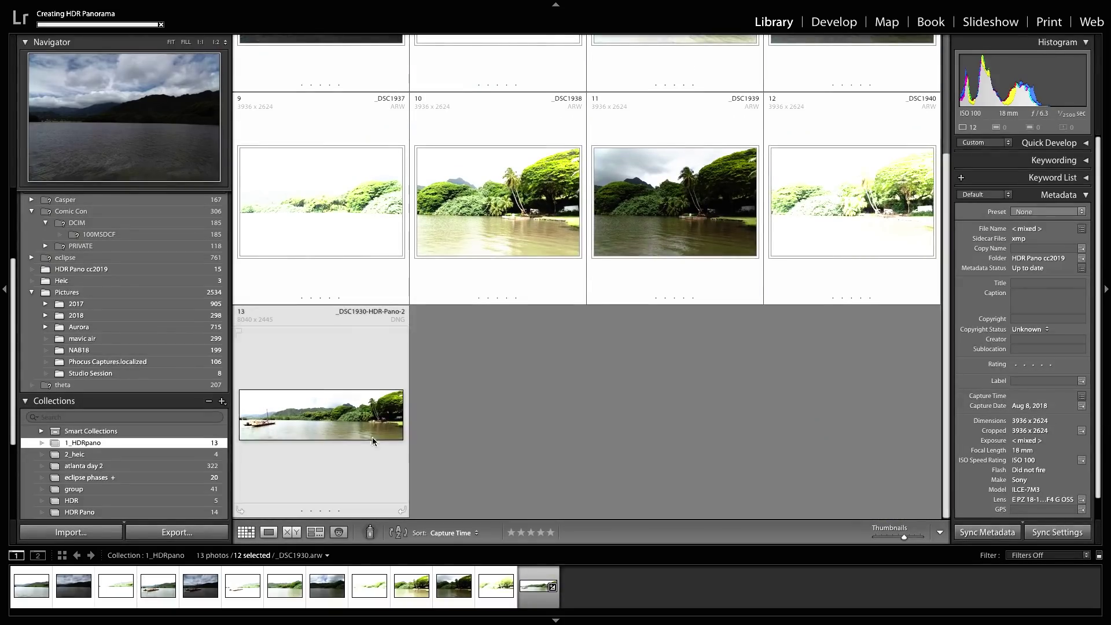
{"action": "double_click", "coordinate": [328, 431]}
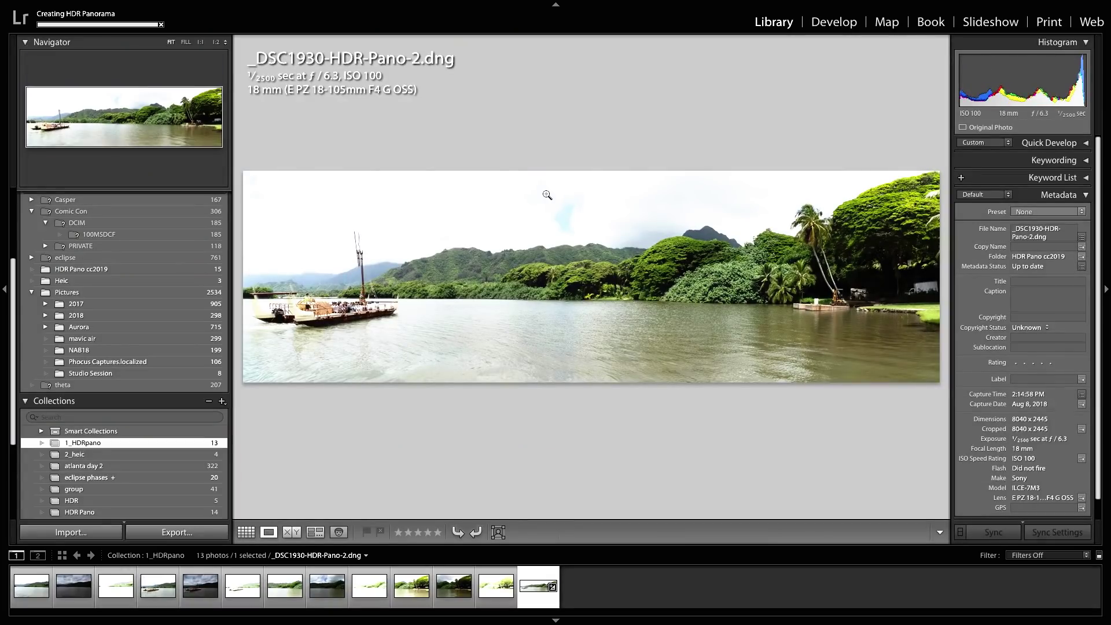
{"action": "left_click", "coordinate": [833, 22]}
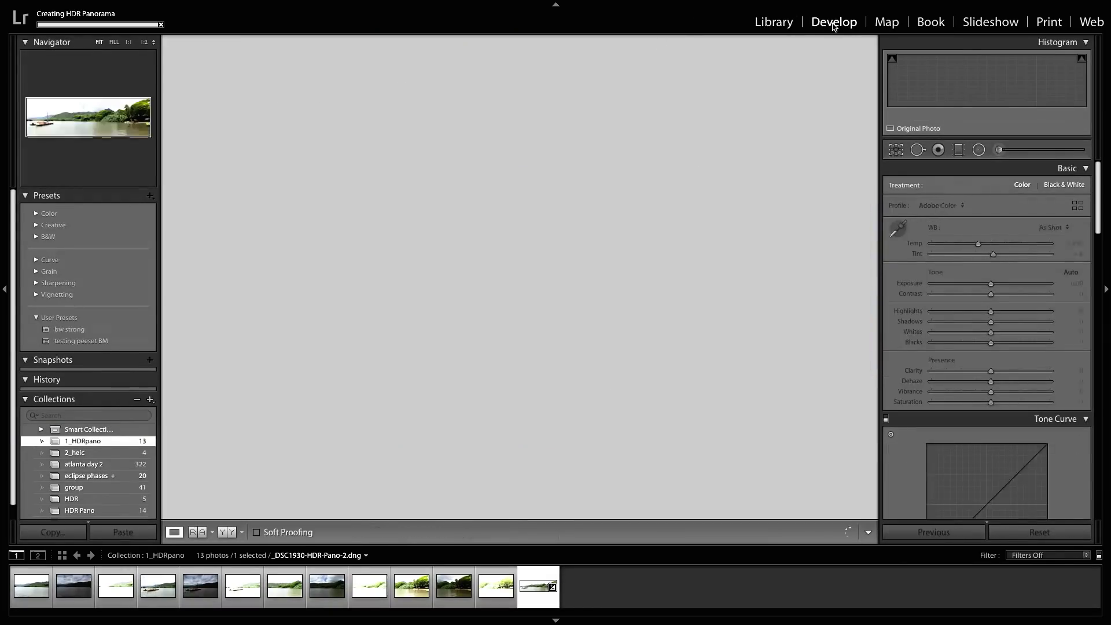
{"action": "left_click", "coordinate": [5, 288]}
{"action": "mouse_move", "coordinate": [5, 289]}
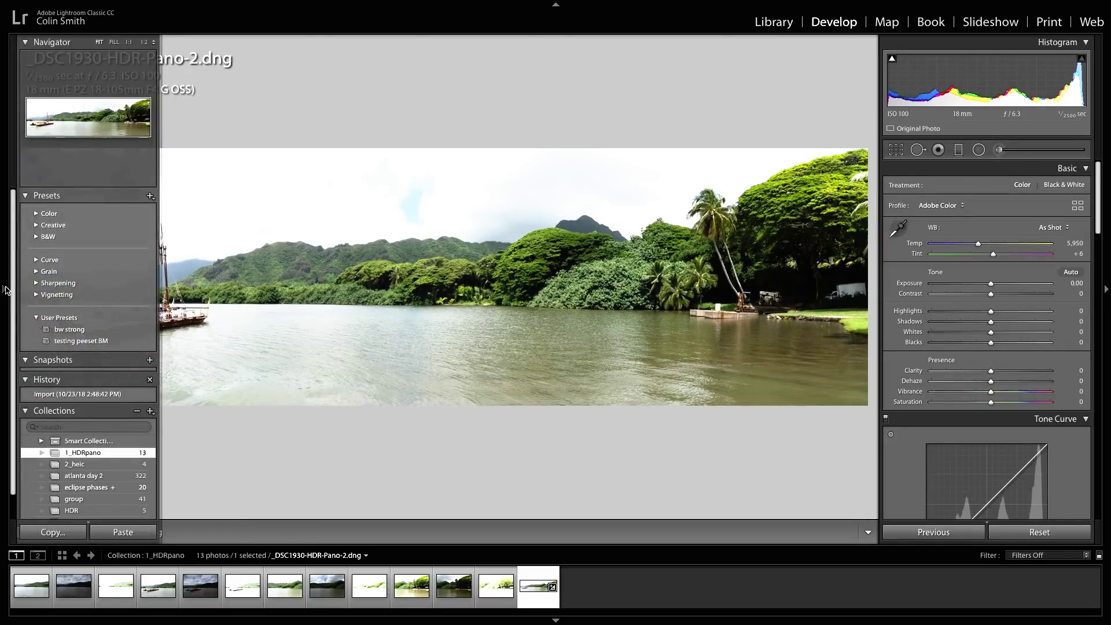
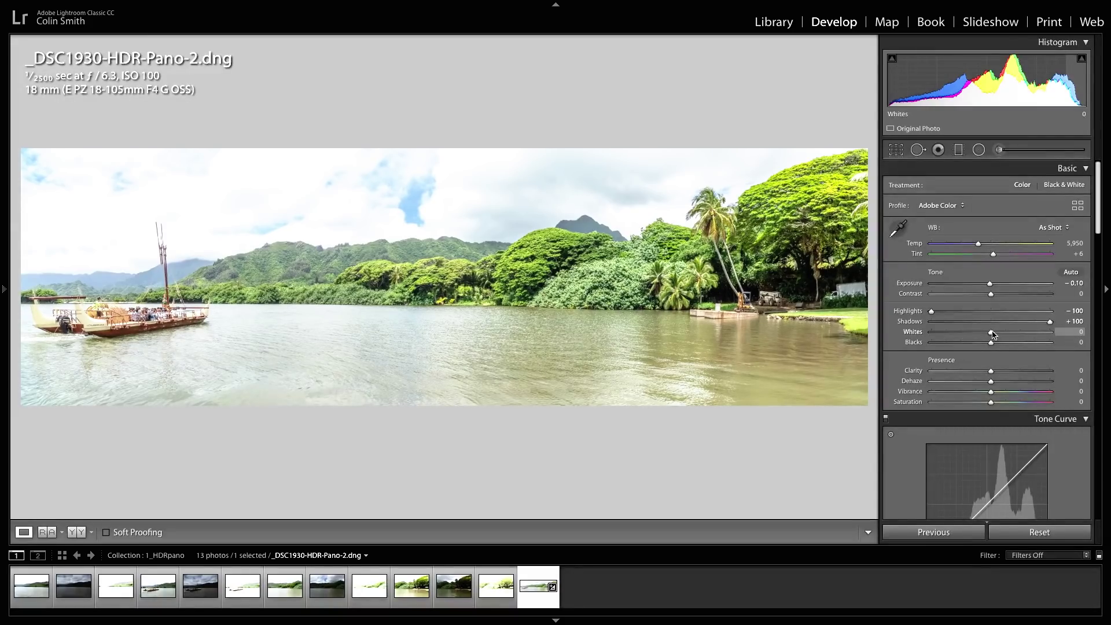
Set the panorama's Whites to +37 and Blacks to -71
{"action": "left_click_drag", "start_coordinate": [992, 334], "coordinate": [1014, 335]}
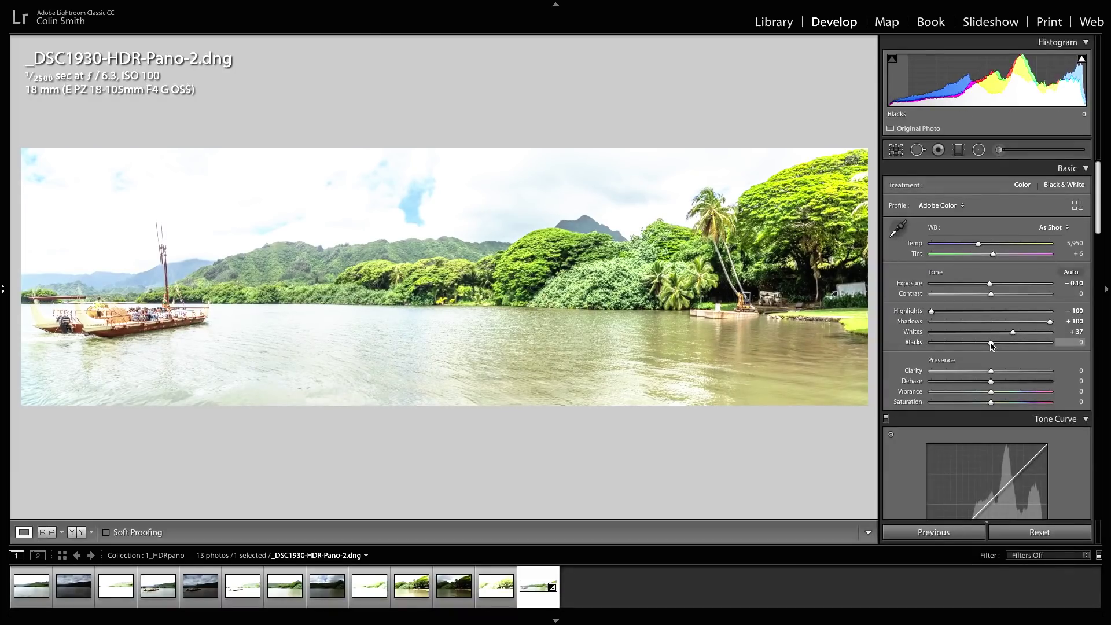
{"action": "left_click_drag", "start_coordinate": [990, 343], "coordinate": [949, 346]}
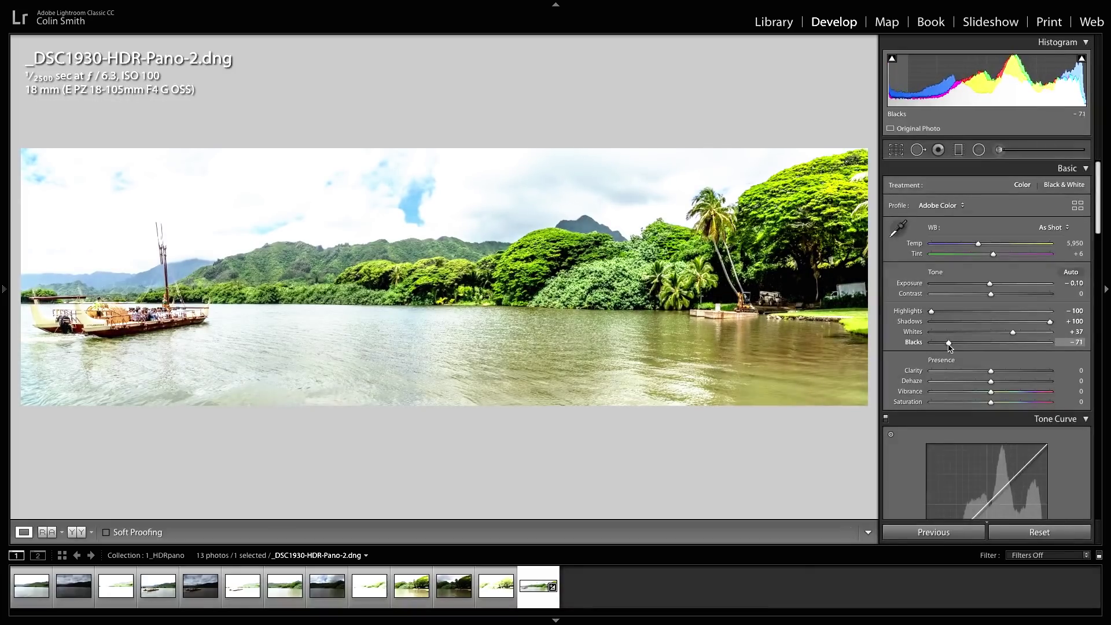
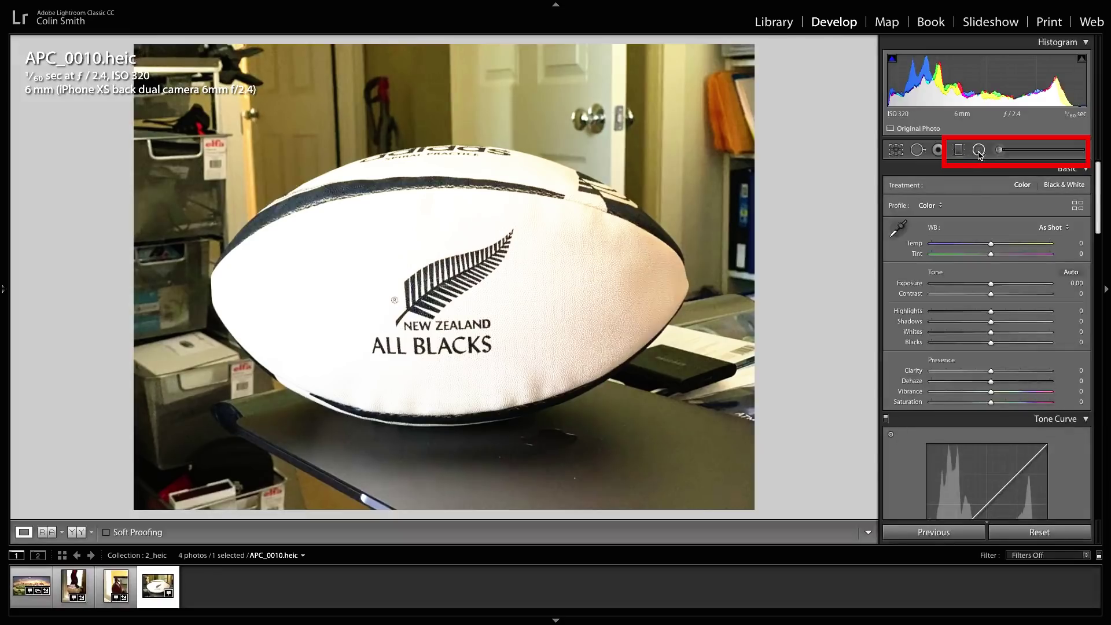
Start an Adjustment Brush mask on the rugby ball photo's background, set its Range Mask to Depth and show the depth mask
{"action": "left_click", "coordinate": [999, 151]}
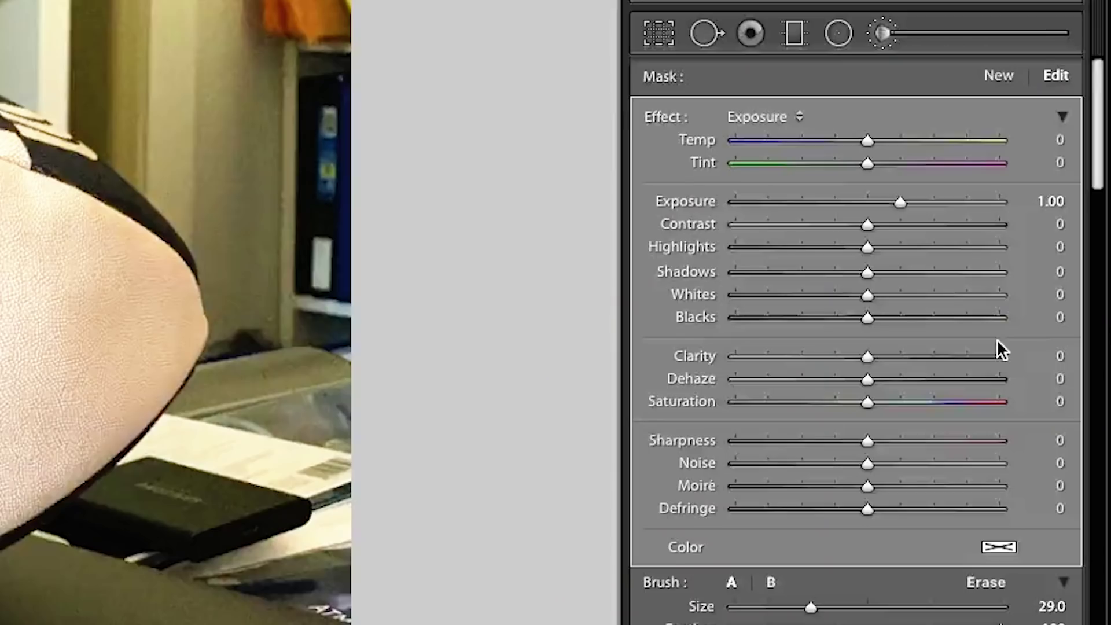
{"action": "scroll", "coordinate": [1052, 292], "scroll_direction": "down", "scroll_amount": 5}
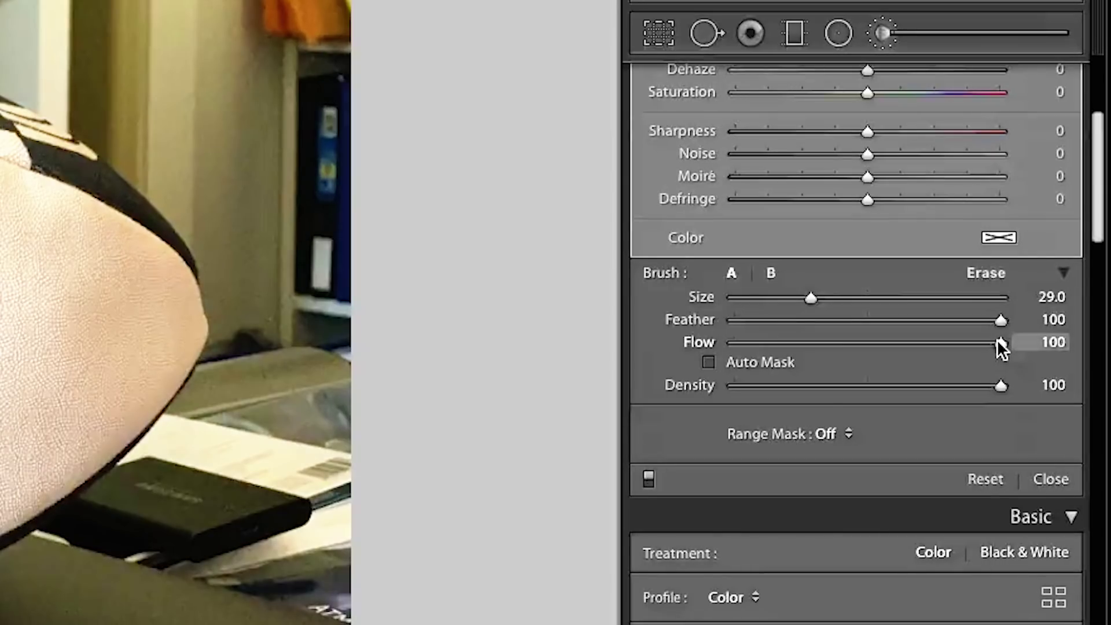
{"action": "left_click", "coordinate": [831, 433]}
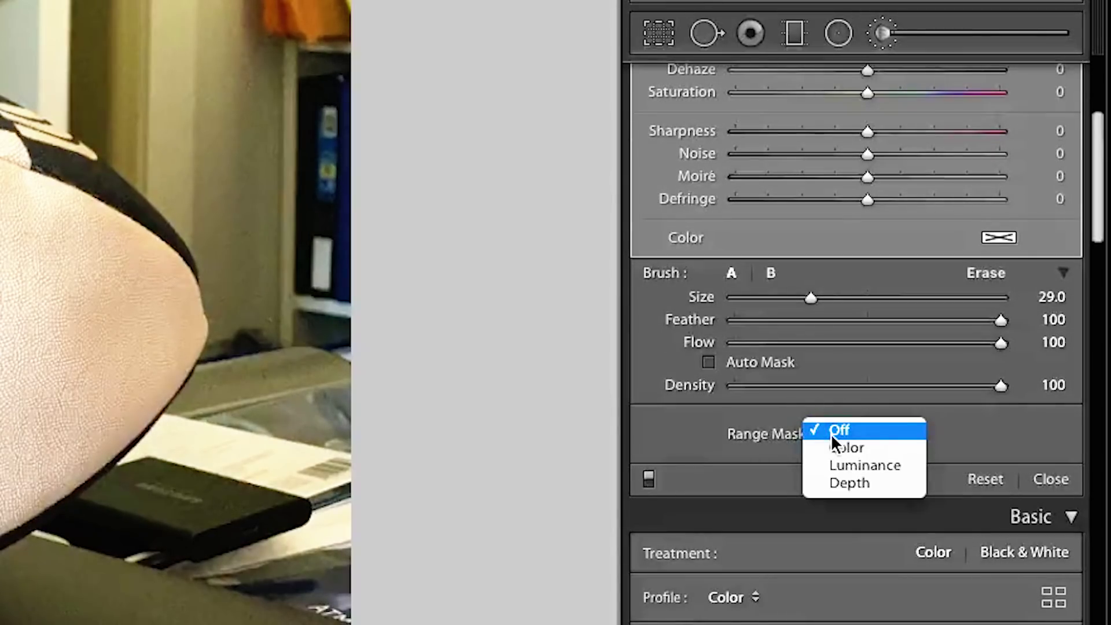
{"action": "left_click", "coordinate": [890, 485]}
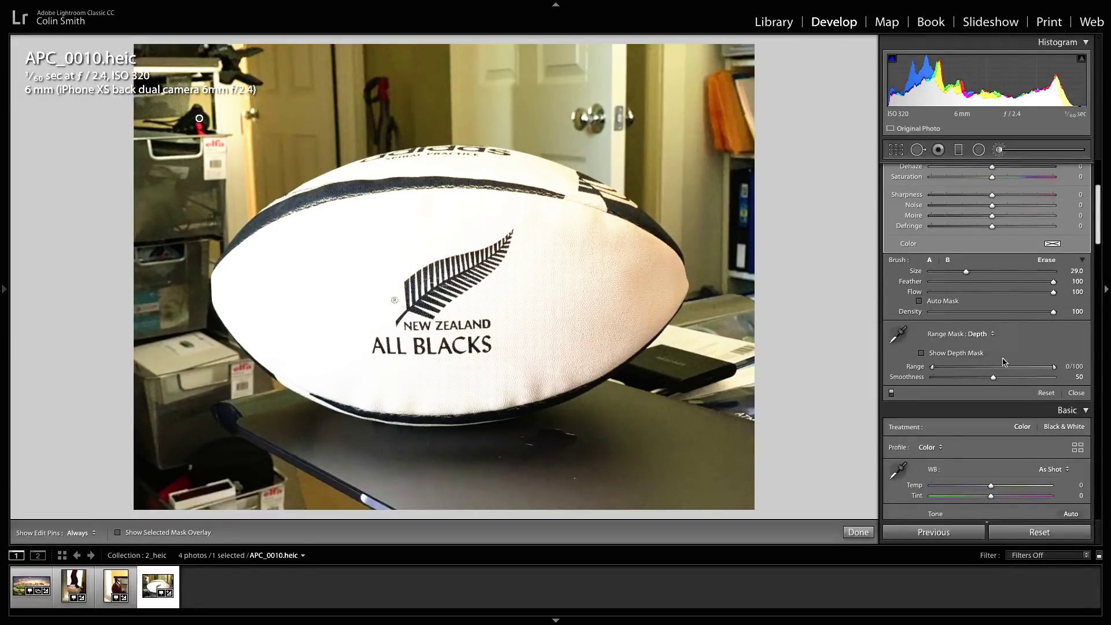
{"action": "left_click", "coordinate": [954, 356]}
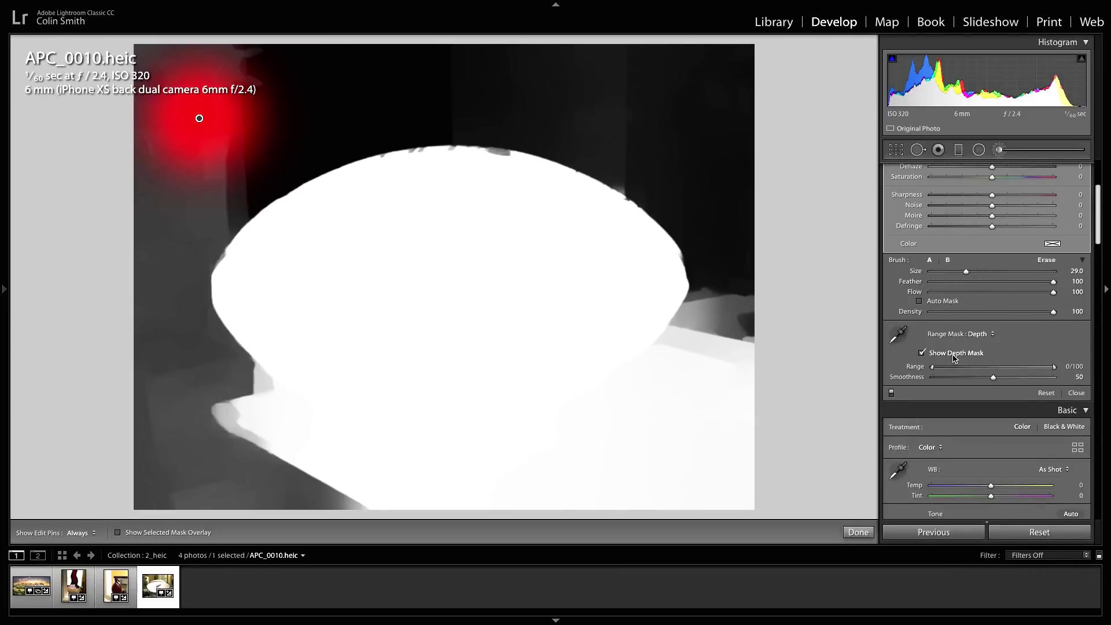
Enlarge the brush to size 33 and paint the adjustment over the background around the rugby ball
{"action": "scroll", "coordinate": [282, 90], "scroll_direction": "up", "scroll_amount": 4}
{"action": "key", "text": "h"}
{"action": "left_click", "coordinate": [279, 90]}
{"action": "mouse_move", "coordinate": [279, 90]}
{"action": "left_mouse_down"}
{"action": "mouse_move", "coordinate": [392, 68]}
{"action": "mouse_move", "coordinate": [393, 88]}
{"action": "mouse_move", "coordinate": [742, 125]}
{"action": "mouse_move", "coordinate": [734, 104]}
{"action": "mouse_move", "coordinate": [579, 92]}
{"action": "mouse_move", "coordinate": [247, 131]}
{"action": "mouse_move", "coordinate": [133, 178]}
{"action": "mouse_move", "coordinate": [158, 212]}
{"action": "mouse_move", "coordinate": [160, 293]}
{"action": "mouse_move", "coordinate": [226, 450]}
{"action": "mouse_move", "coordinate": [135, 378]}
{"action": "mouse_move", "coordinate": [495, 497]}
{"action": "mouse_move", "coordinate": [824, 446]}
{"action": "mouse_move", "coordinate": [676, 453]}
{"action": "mouse_move", "coordinate": [644, 437]}
{"action": "mouse_move", "coordinate": [762, 377]}
{"action": "mouse_move", "coordinate": [821, 287]}
{"action": "mouse_move", "coordinate": [781, 278]}
{"action": "mouse_move", "coordinate": [735, 171]}
{"action": "mouse_move", "coordinate": [708, 354]}
{"action": "mouse_move", "coordinate": [728, 239]}
{"action": "mouse_move", "coordinate": [657, 60]}
{"action": "mouse_move", "coordinate": [781, 45]}
{"action": "mouse_move", "coordinate": [707, 41]}
{"action": "mouse_move", "coordinate": [249, 106]}
{"action": "mouse_move", "coordinate": [166, 95]}
{"action": "mouse_move", "coordinate": [275, 114]}
{"action": "mouse_move", "coordinate": [178, 169]}
{"action": "mouse_move", "coordinate": [186, 215]}
{"action": "mouse_move", "coordinate": [283, 134]}
{"action": "mouse_move", "coordinate": [434, 91]}
{"action": "mouse_move", "coordinate": [655, 87]}
{"action": "left_mouse_up"}
{"action": "key", "text": "h"}
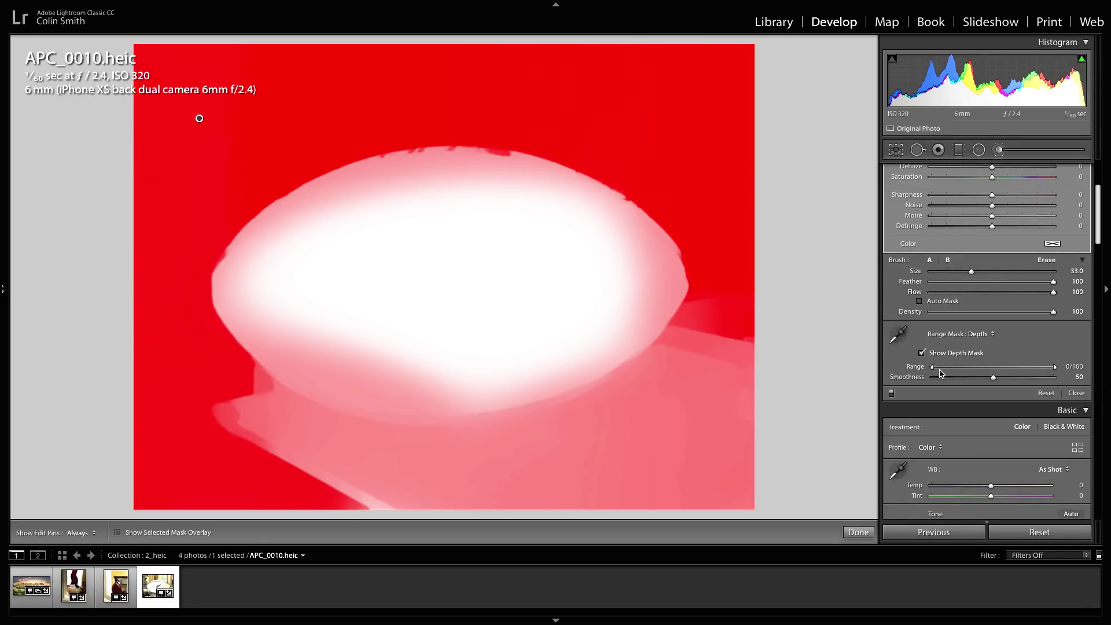
Set the depth mask's Range to 22/100 and Smoothness to 26, and turn off the depth mask display
{"action": "left_click_drag", "start_coordinate": [932, 368], "coordinate": [959, 368]}
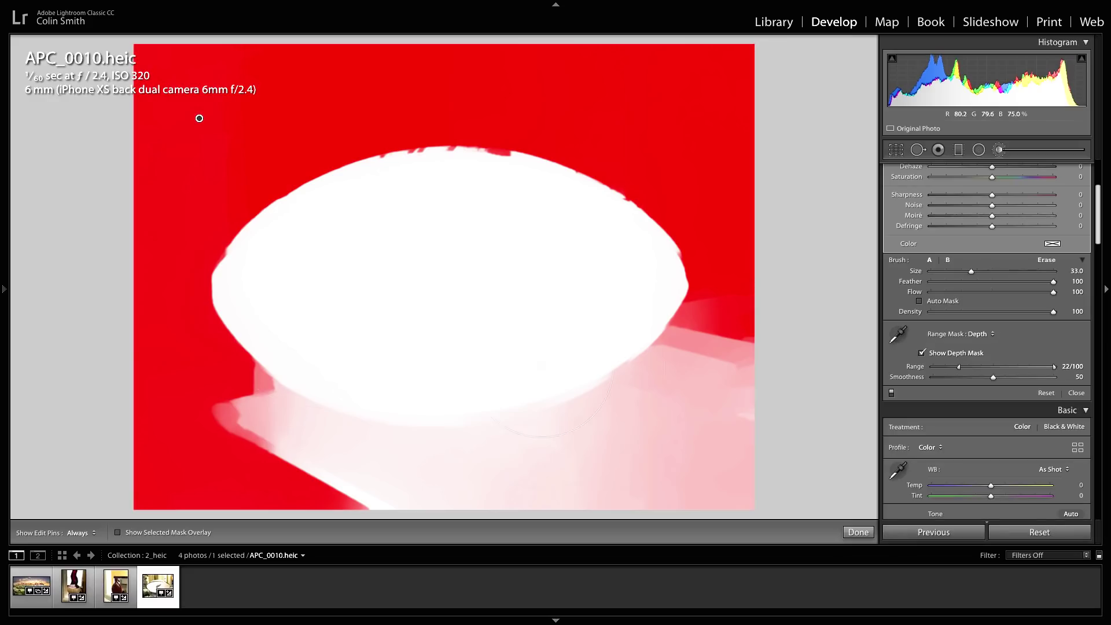
{"action": "left_click_drag", "start_coordinate": [993, 379], "coordinate": [965, 381]}
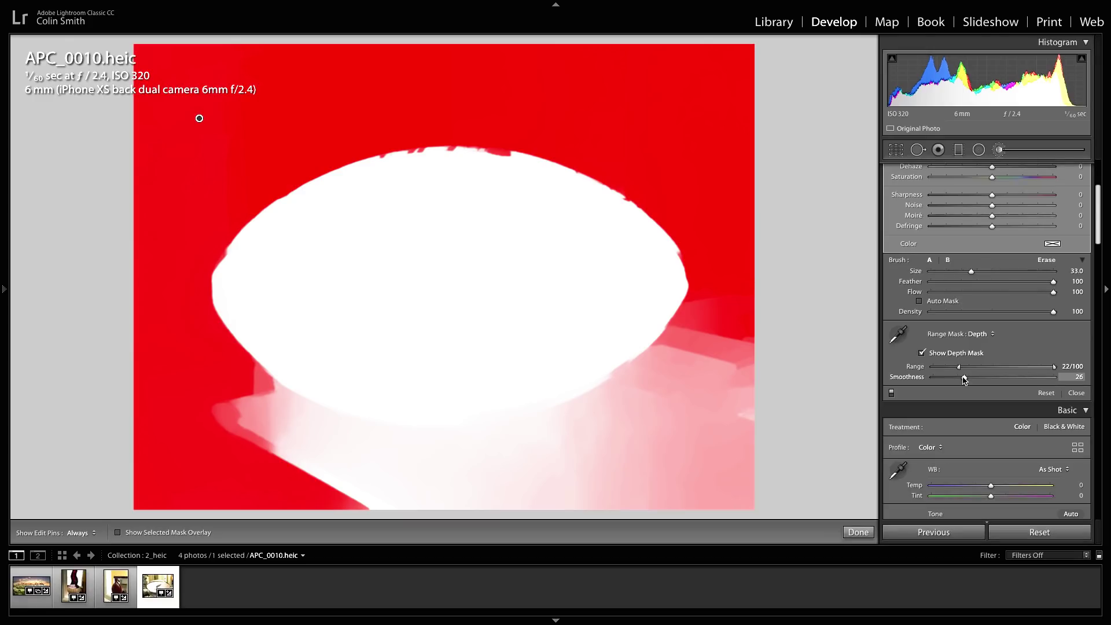
{"action": "left_click", "coordinate": [923, 353]}
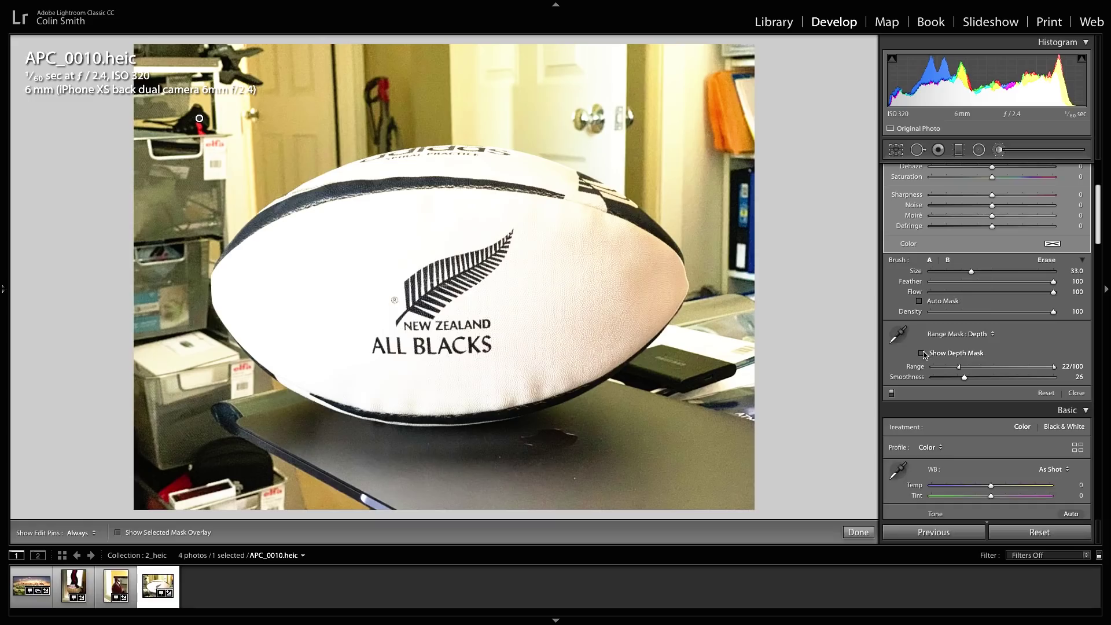
Set the brushed background's Saturation and Contrast to -100 and lower its Clarity
{"action": "scroll", "coordinate": [967, 288], "scroll_direction": "up", "scroll_amount": 5}
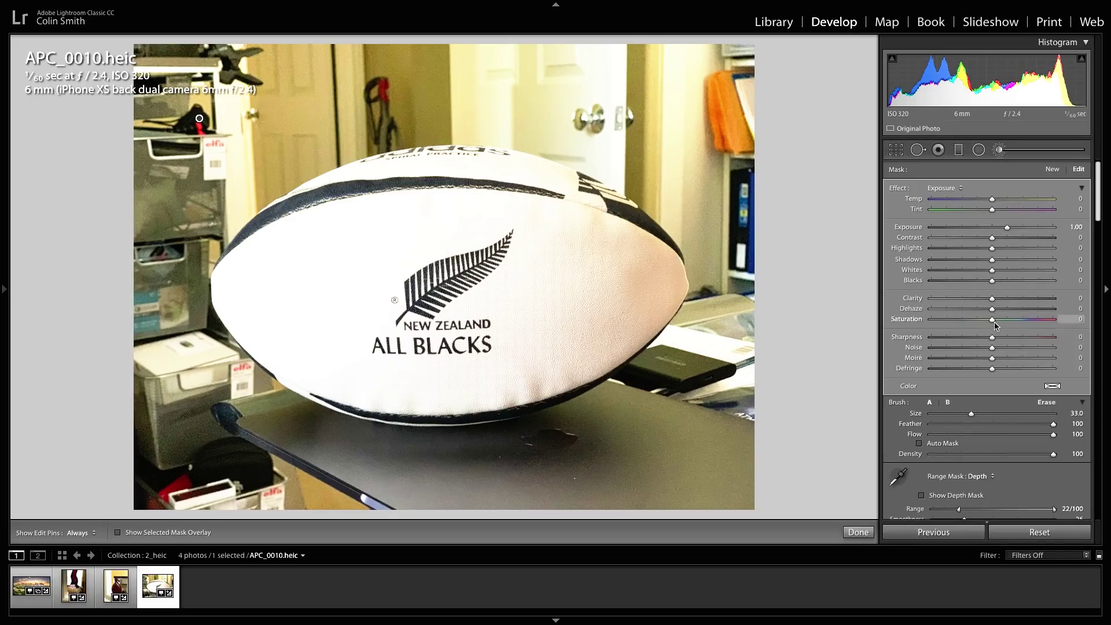
{"action": "left_click_drag", "start_coordinate": [994, 323], "coordinate": [945, 328]}
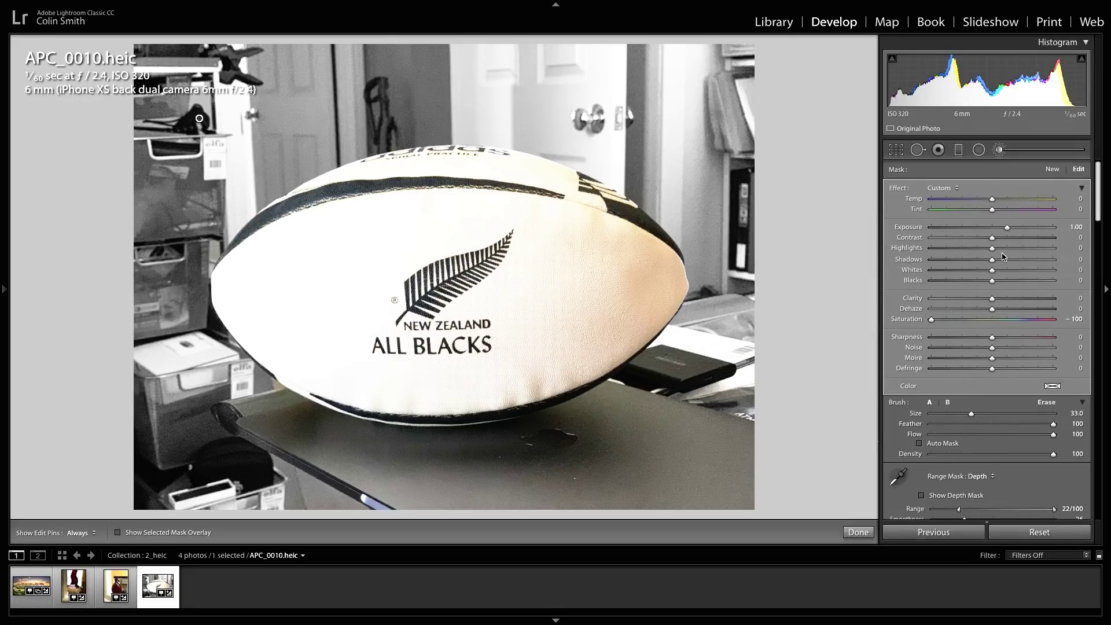
{"action": "left_click_drag", "start_coordinate": [992, 237], "coordinate": [871, 239]}
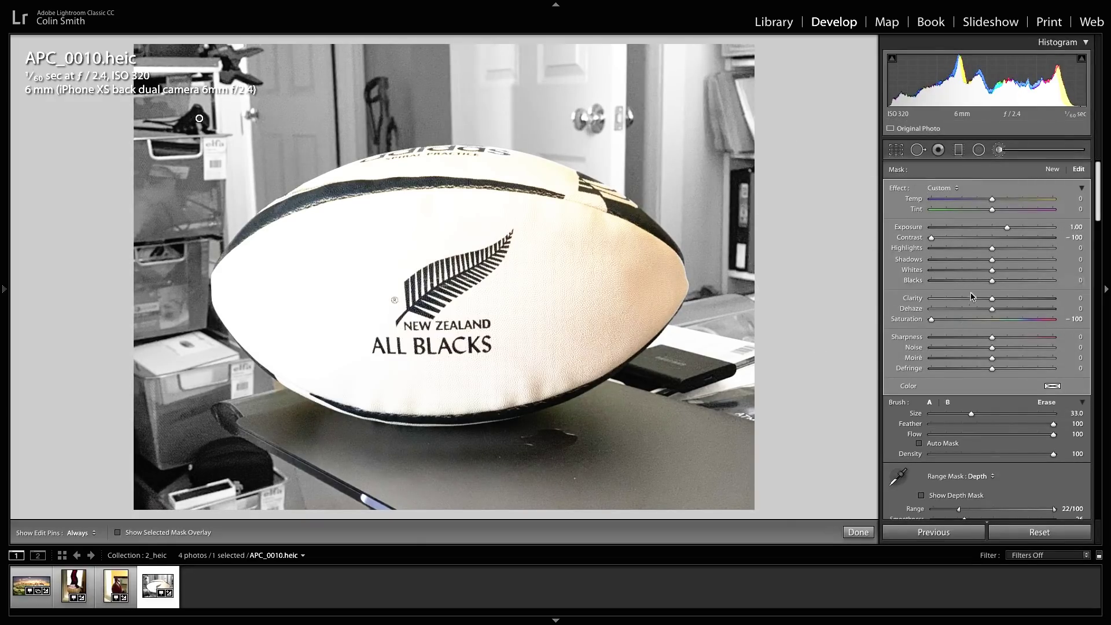
{"action": "left_click_drag", "start_coordinate": [993, 302], "coordinate": [895, 305]}
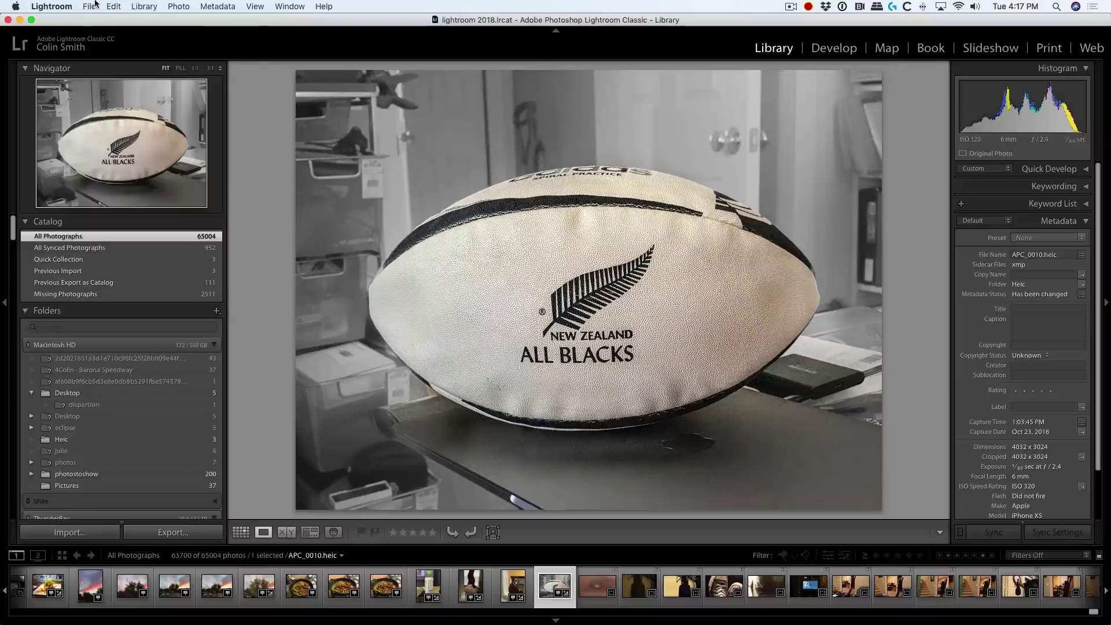
Open the tethered capture setup for Canon cameras and finish with its settings dialog
{"action": "left_click", "coordinate": [90, 5]}
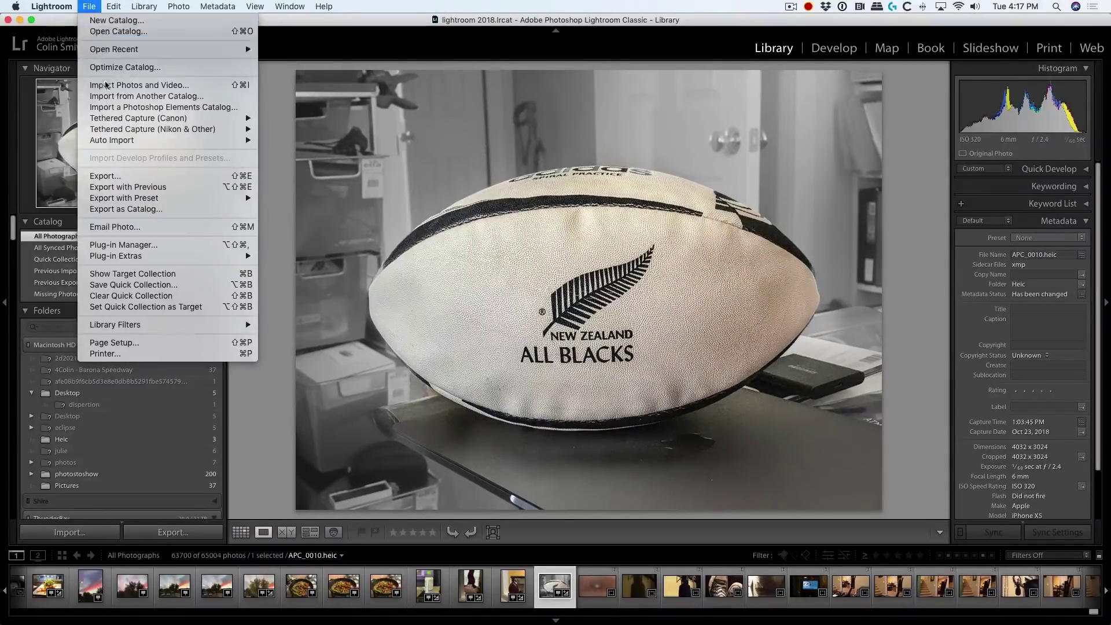
{"action": "mouse_move", "coordinate": [112, 118]}
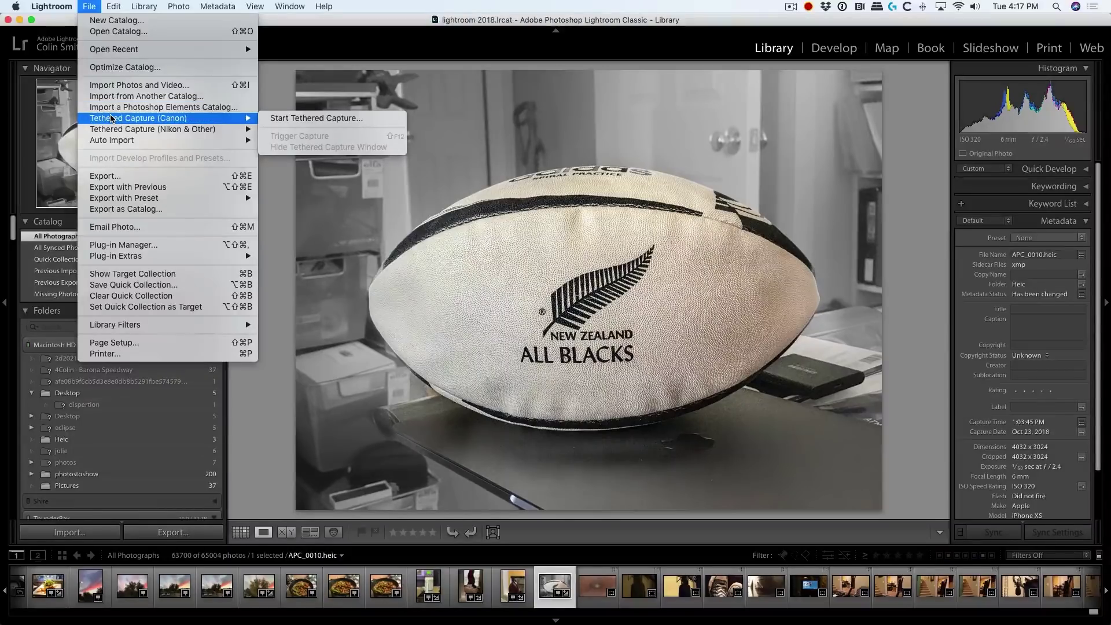
{"action": "left_click", "coordinate": [291, 118]}
{"action": "left_click", "coordinate": [703, 406]}
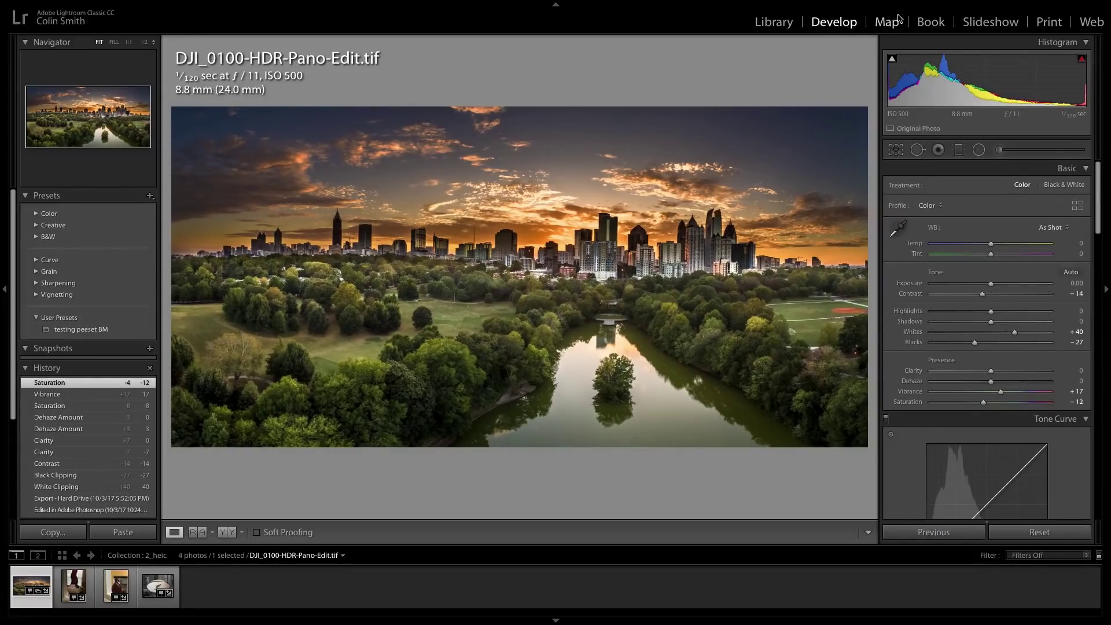
View the available process versions in the Calibration settings of the city skyline panorama
{"action": "left_click_drag", "start_coordinate": [1095, 169], "coordinate": [1099, 479]}
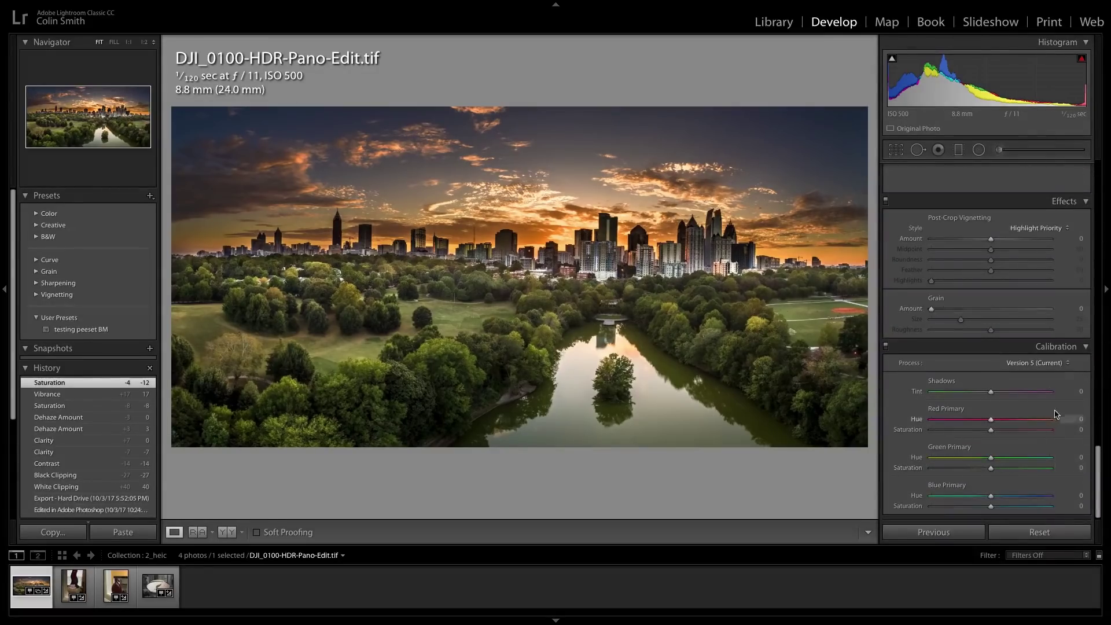
{"action": "left_click", "coordinate": [1034, 364]}
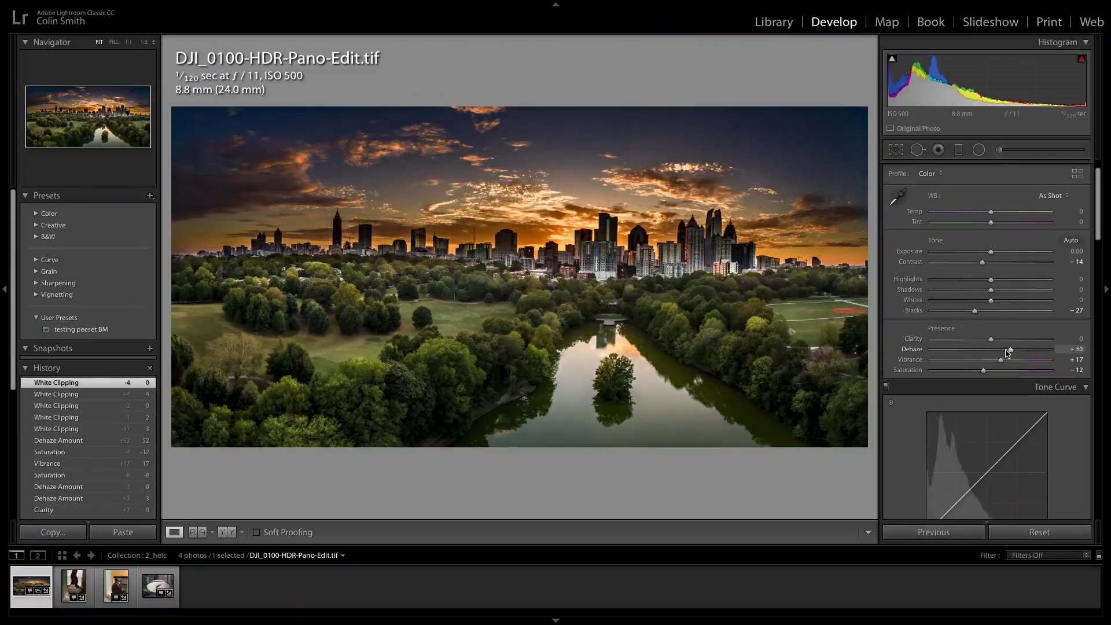
Set Dehaze to -79 on the city skyline panorama to give it a hazy look
{"action": "left_click_drag", "start_coordinate": [1007, 353], "coordinate": [1019, 352]}
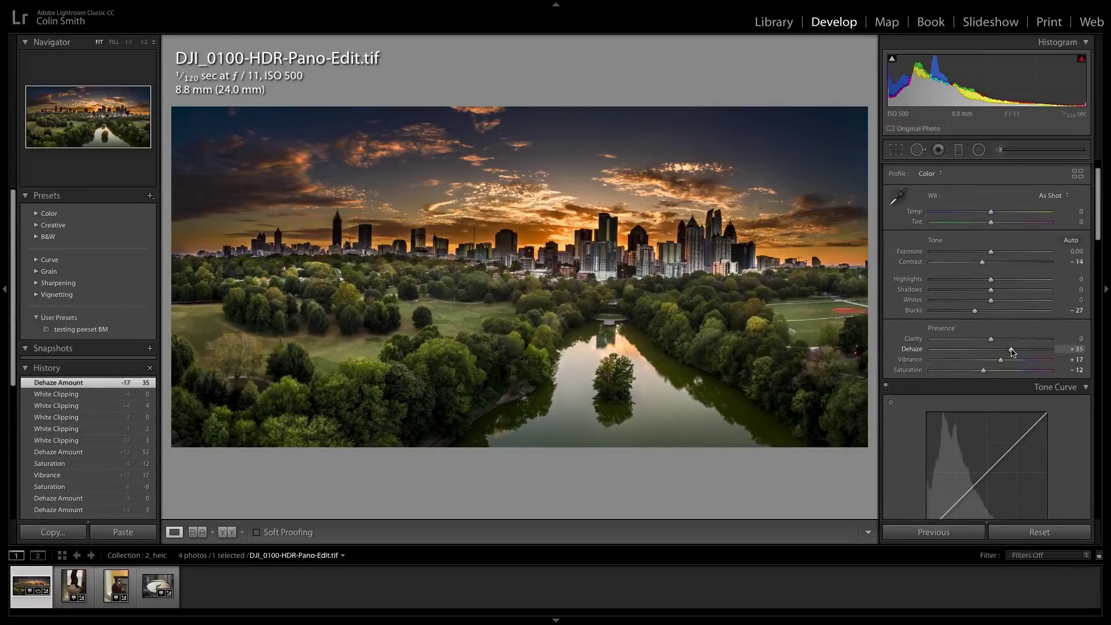
{"action": "left_click_drag", "start_coordinate": [1012, 352], "coordinate": [941, 349]}
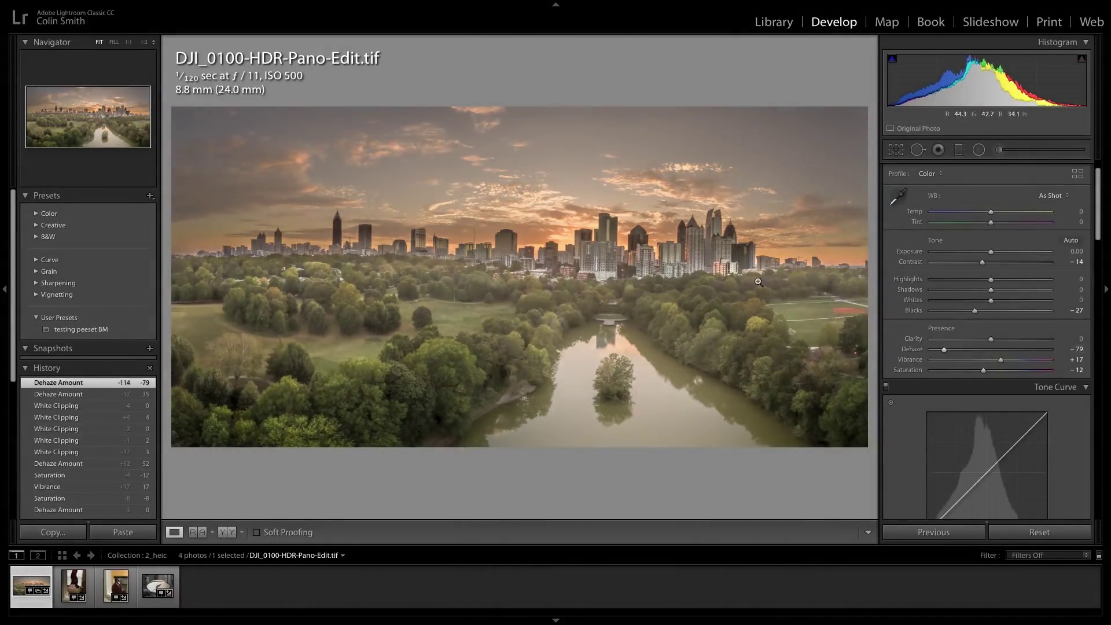